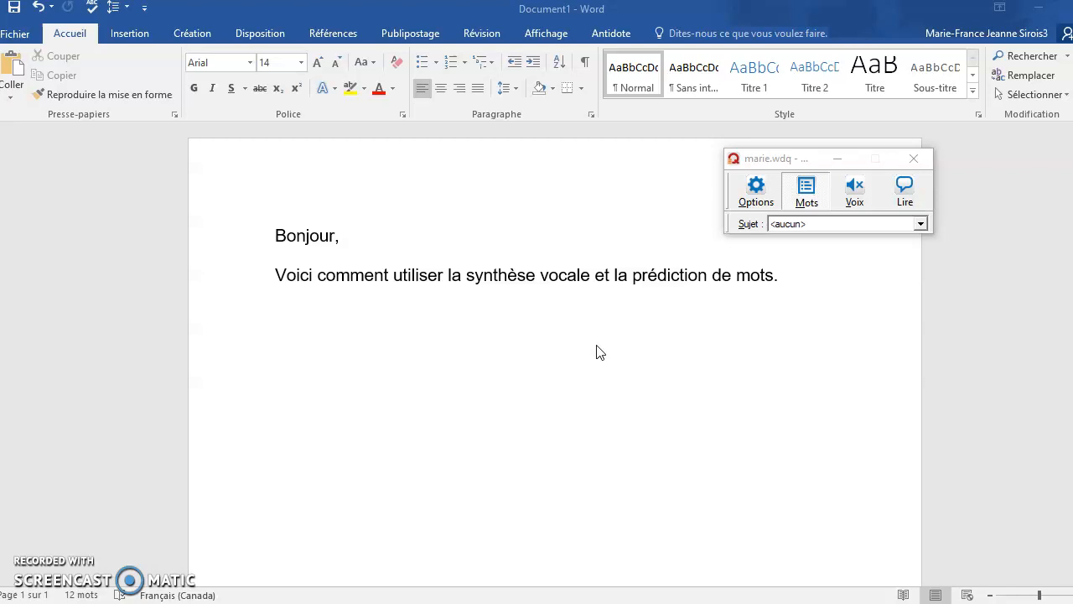
- Check the available line spacing options for the document's text
left_click(557, 325)
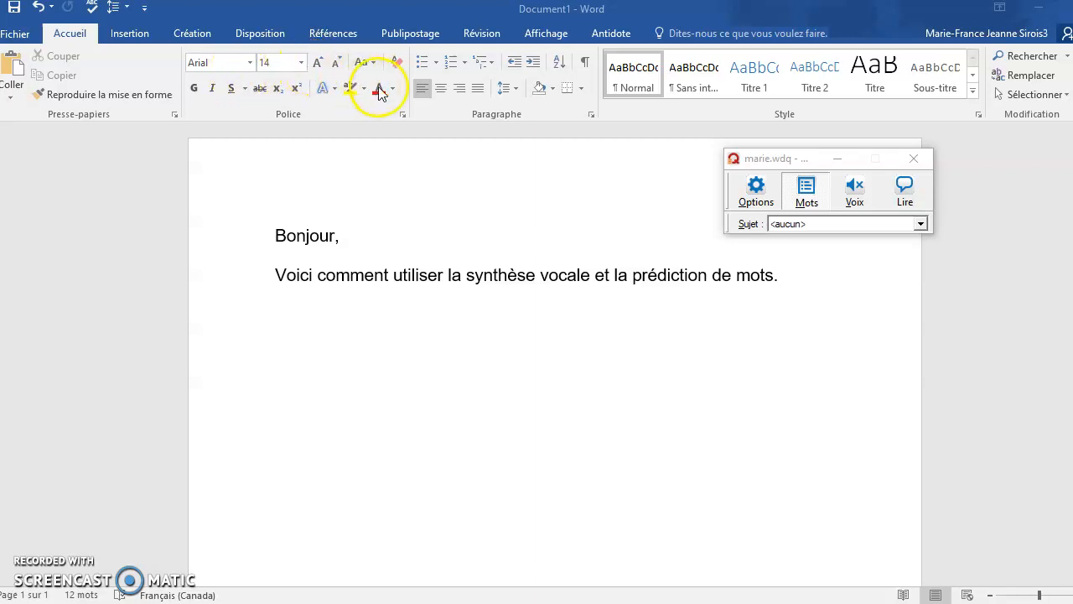
left_click(514, 88)
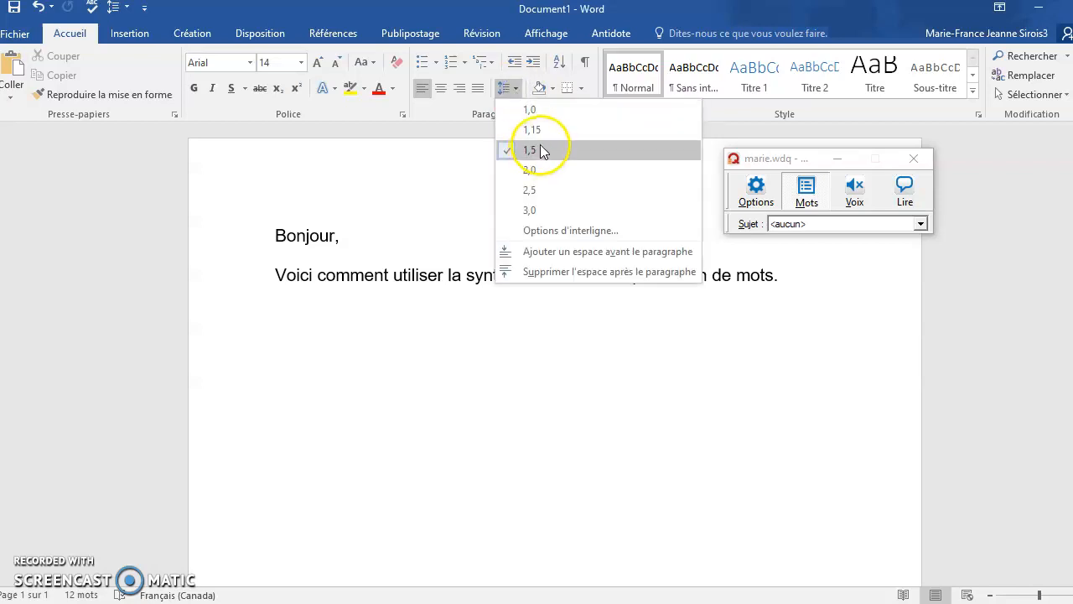
left_click(455, 201)
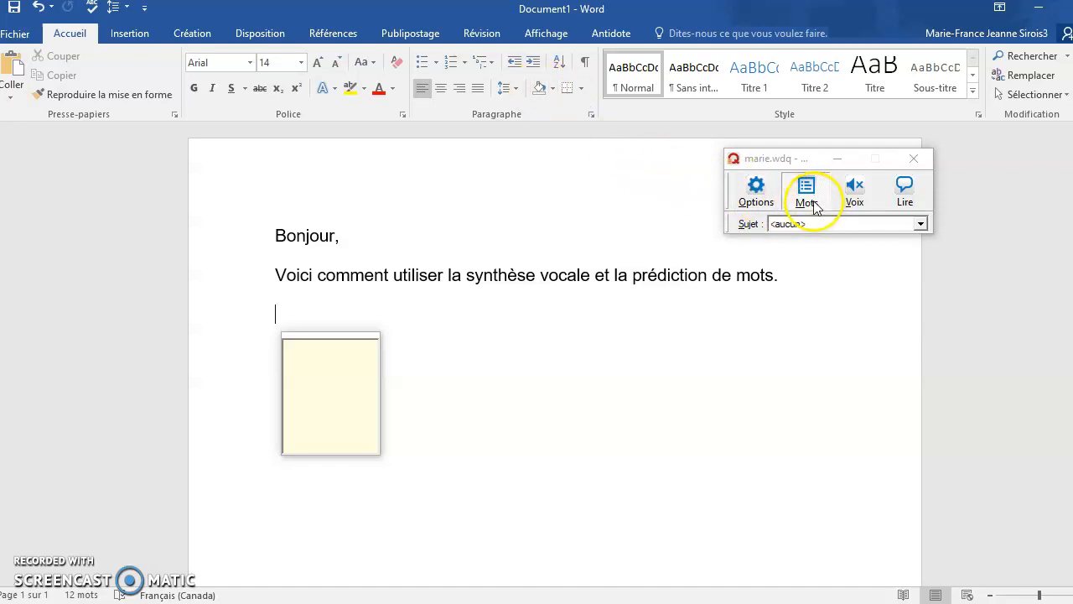
left_click(856, 199)
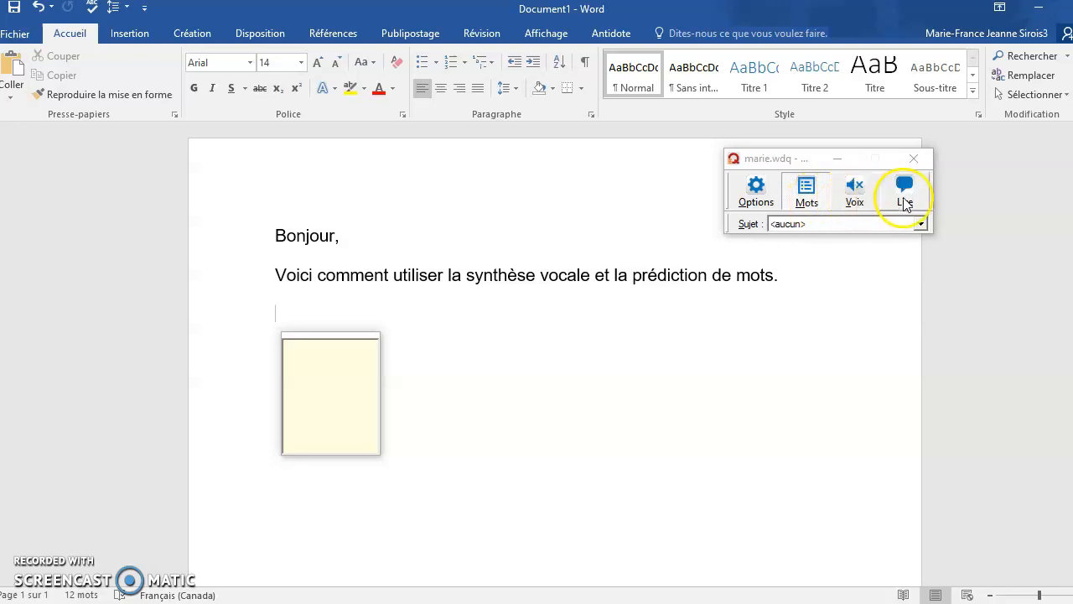
left_click(47, 574)
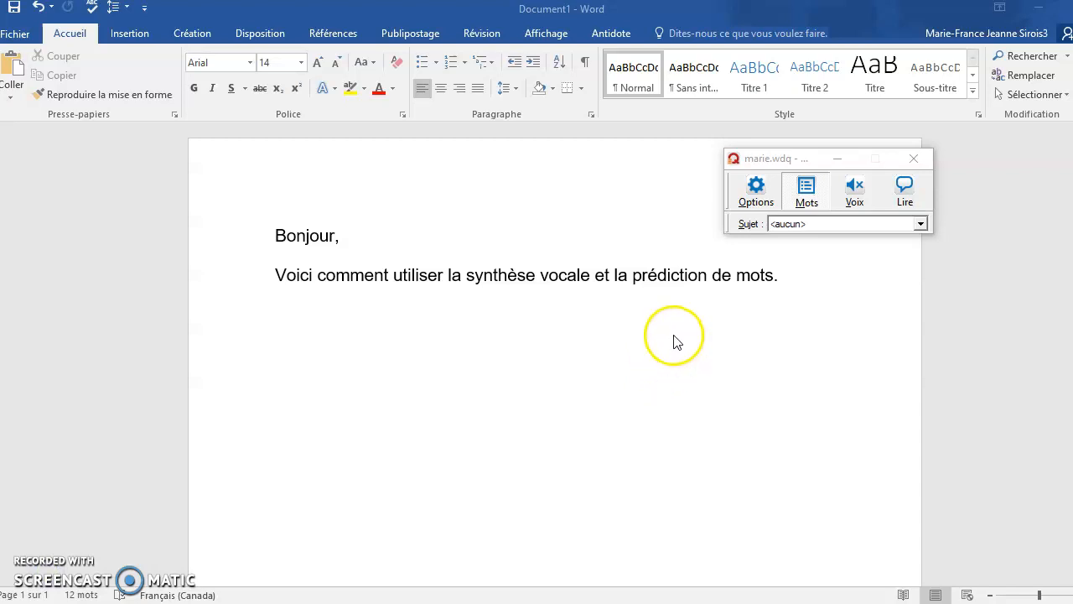
- Turn on the voice, have the sentence "Voici comment utiliser la synthèse vocale et la prédiction de mots." read aloud, and mute the voice
left_click(864, 208)
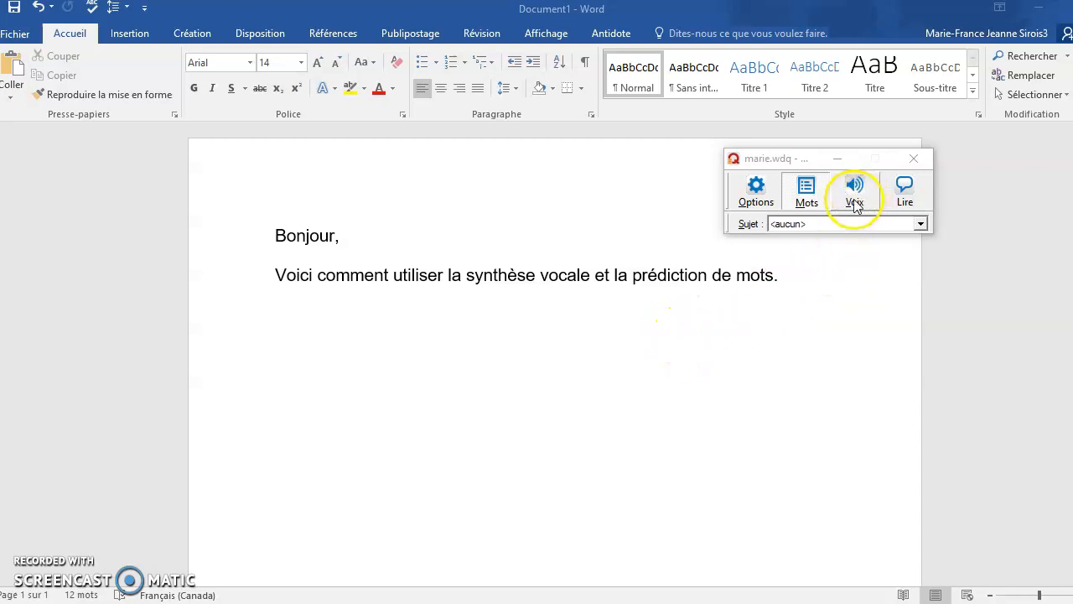
left_click(861, 204)
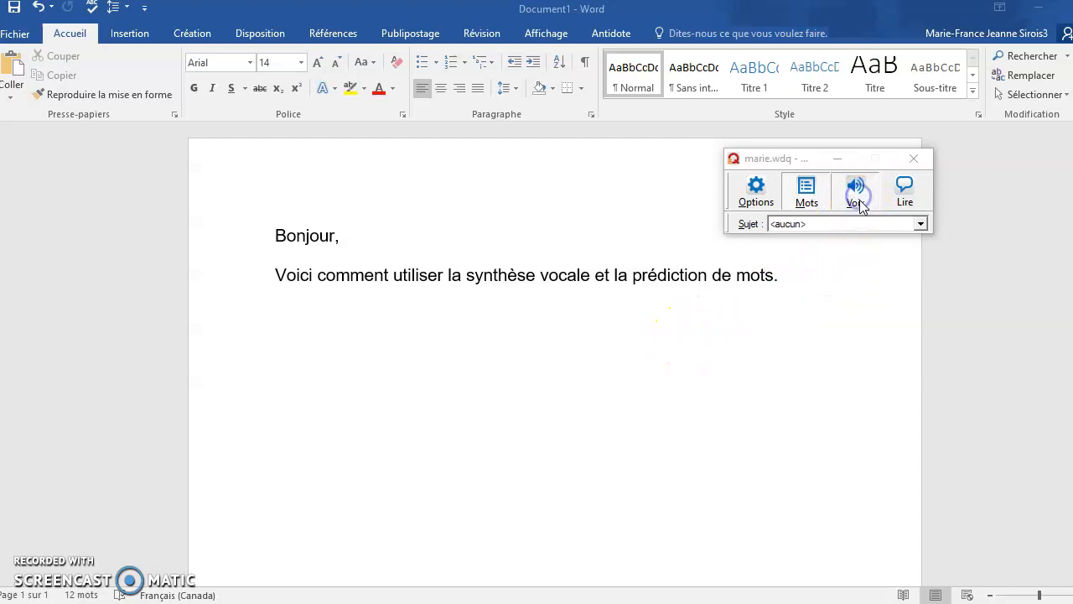
left_click(788, 278)
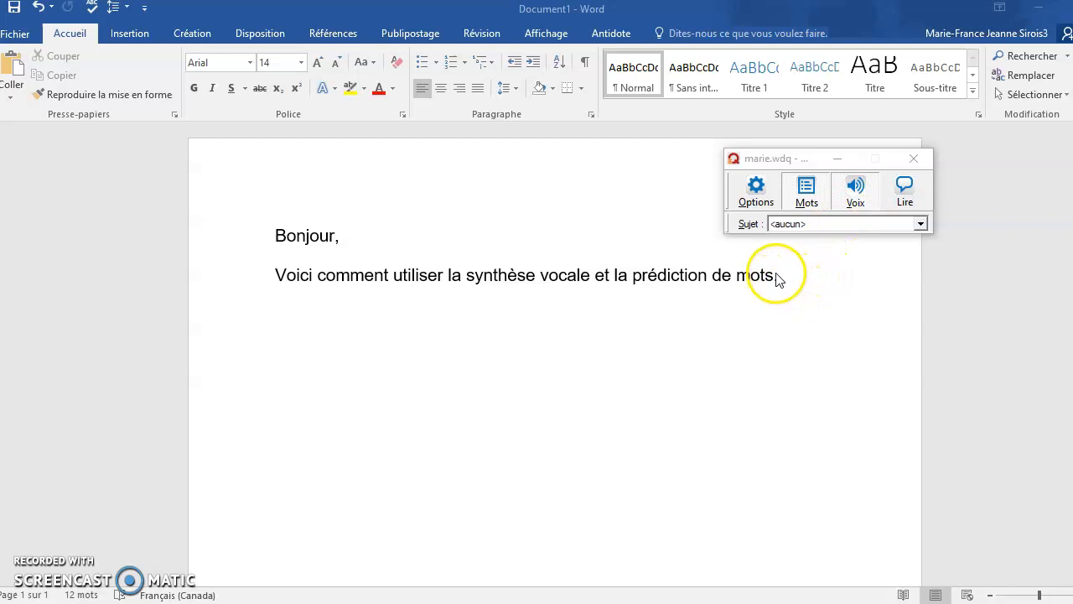
left_click_drag(777, 274, 288, 262)
left_click(908, 194)
left_click(914, 197)
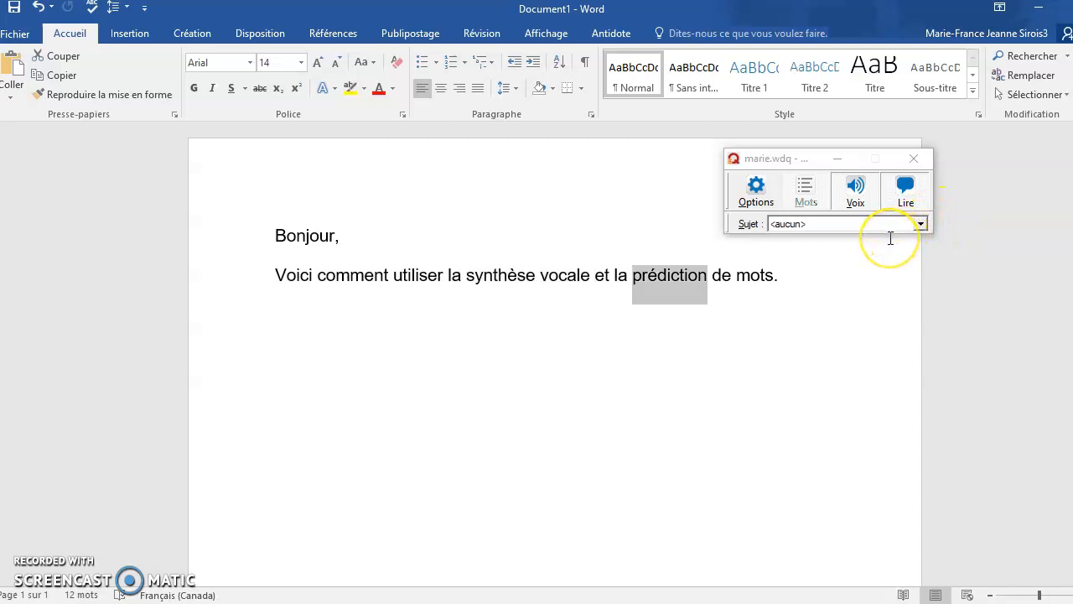
left_click(856, 191)
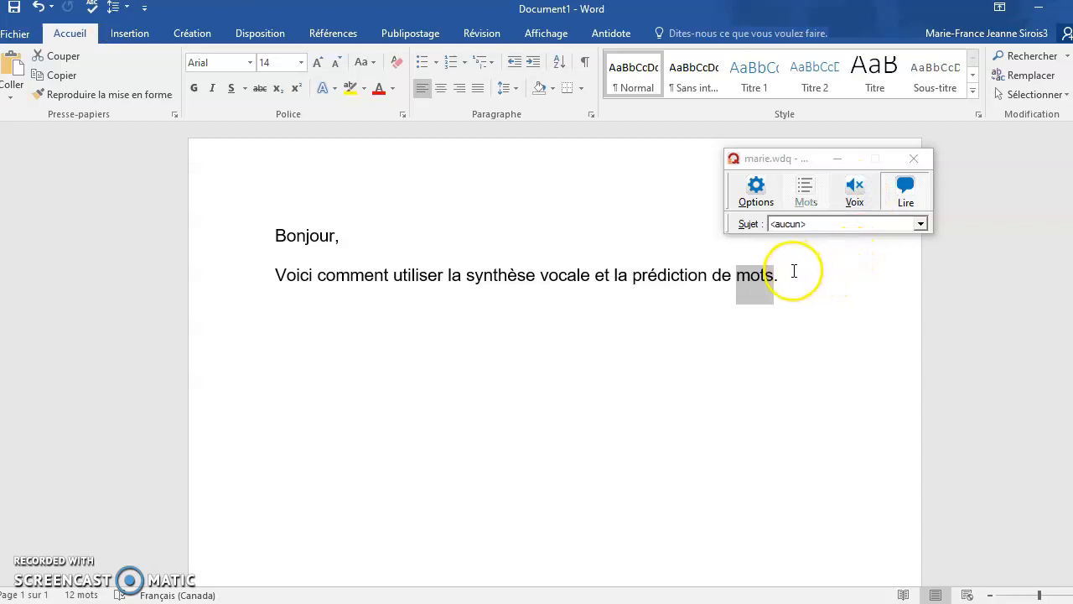
- Open the voice feedback settings, play the sample text with the Louise voice, and accept the settings
left_click(765, 200)
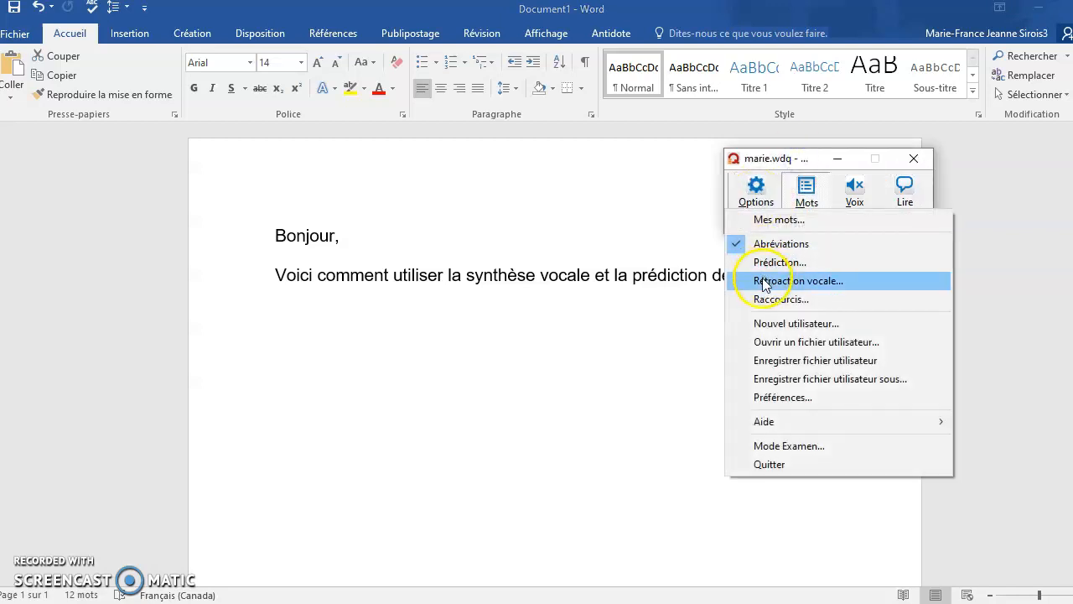
left_click(764, 281)
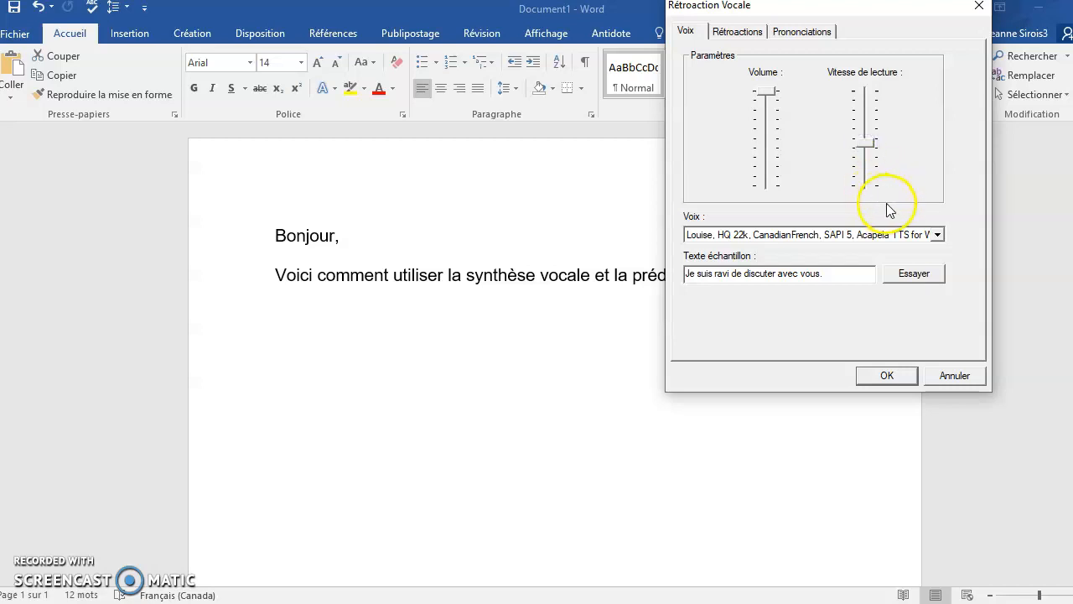
left_click(915, 280)
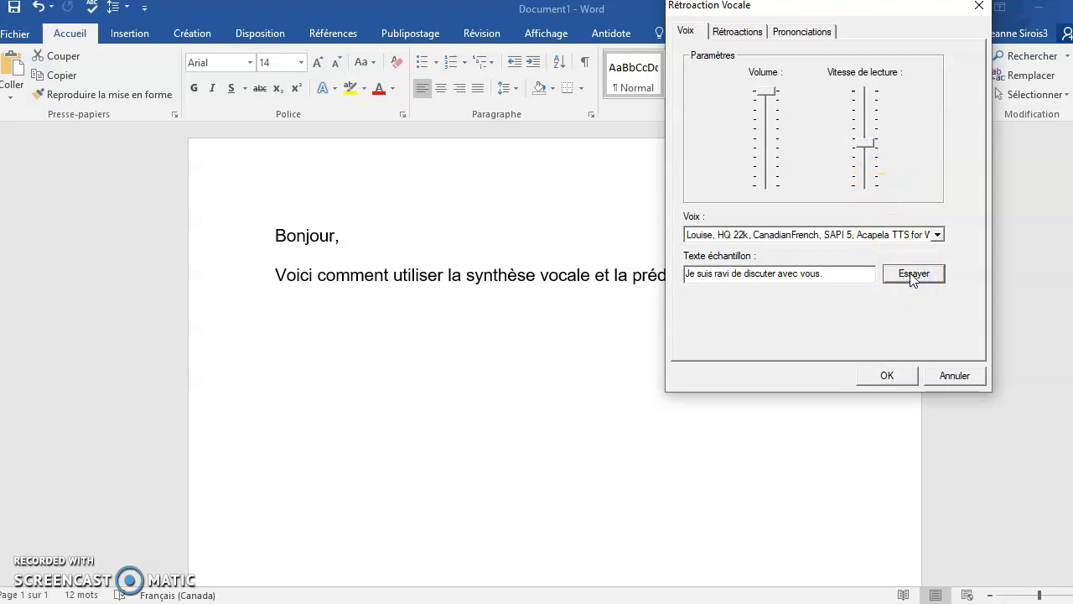
left_click(888, 376)
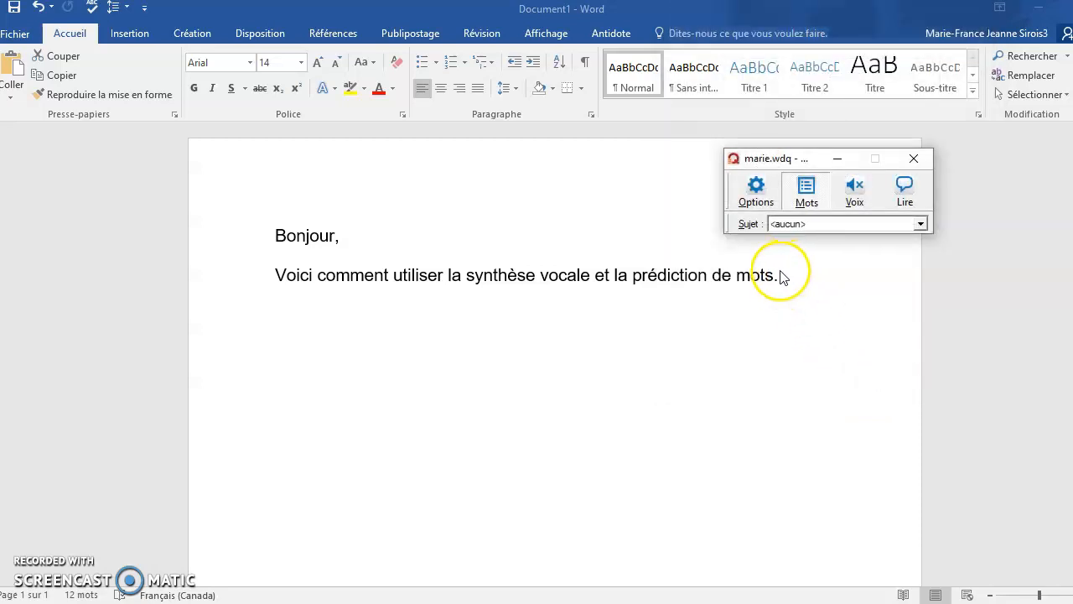
- Select the whole document text and have it read aloud with the voice turned on
key("ctrl+a")
left_click(898, 205)
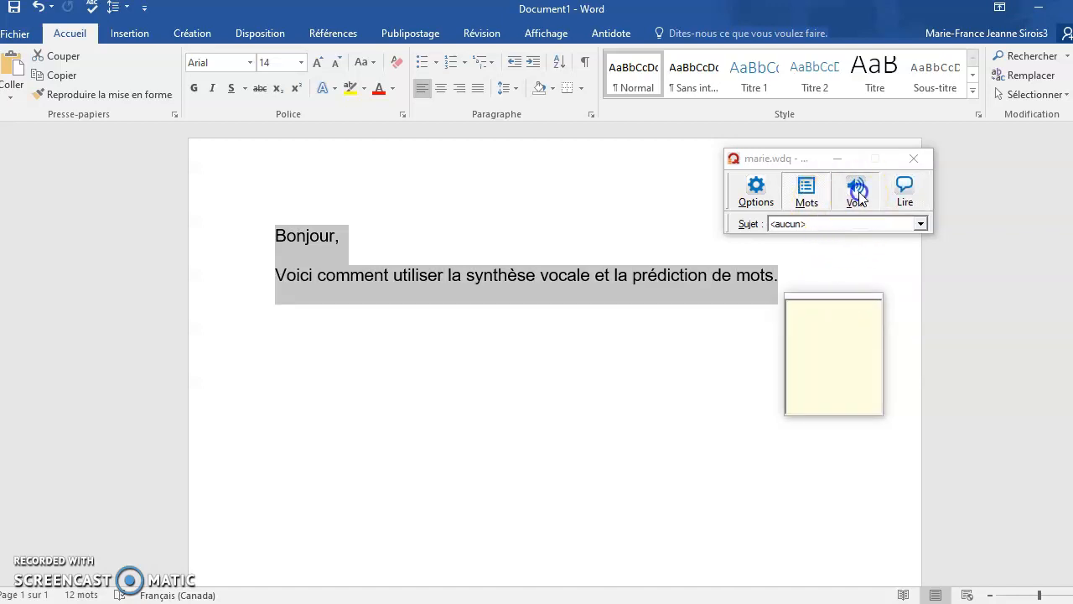
left_click(868, 266)
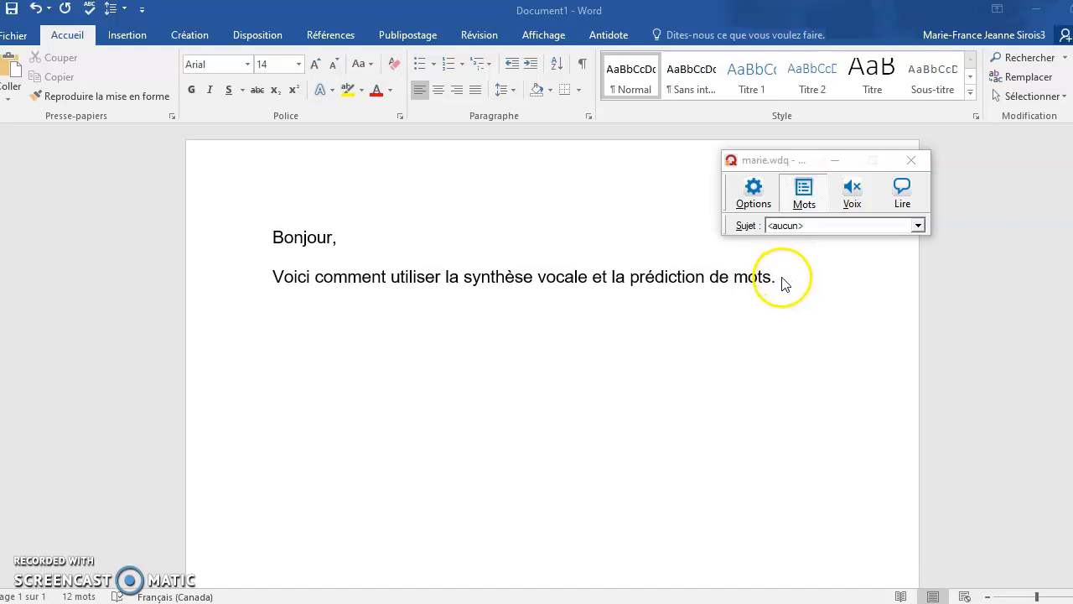
- Continue the text after "mots." with "Lorsque tu écris, ", accepting "Lorsque" from the word predictions
left_click(785, 280)
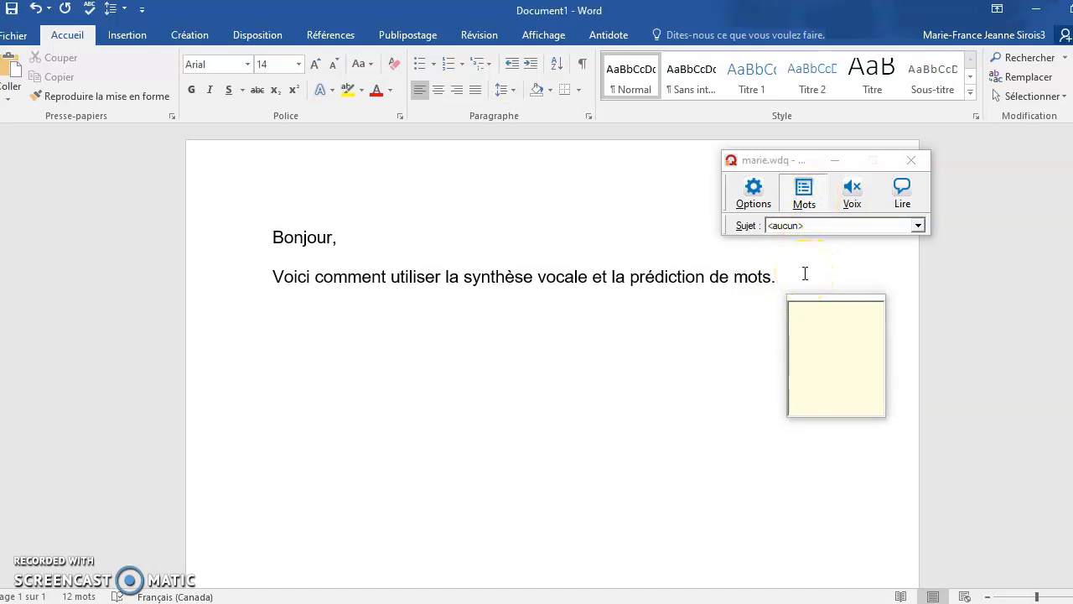
type("Lor")
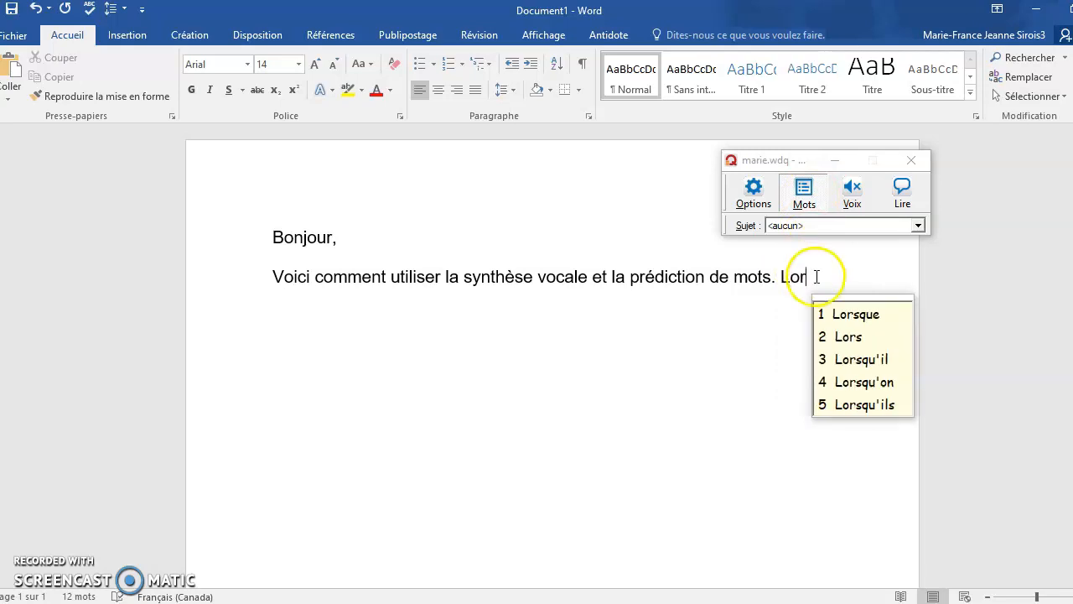
left_click(855, 314)
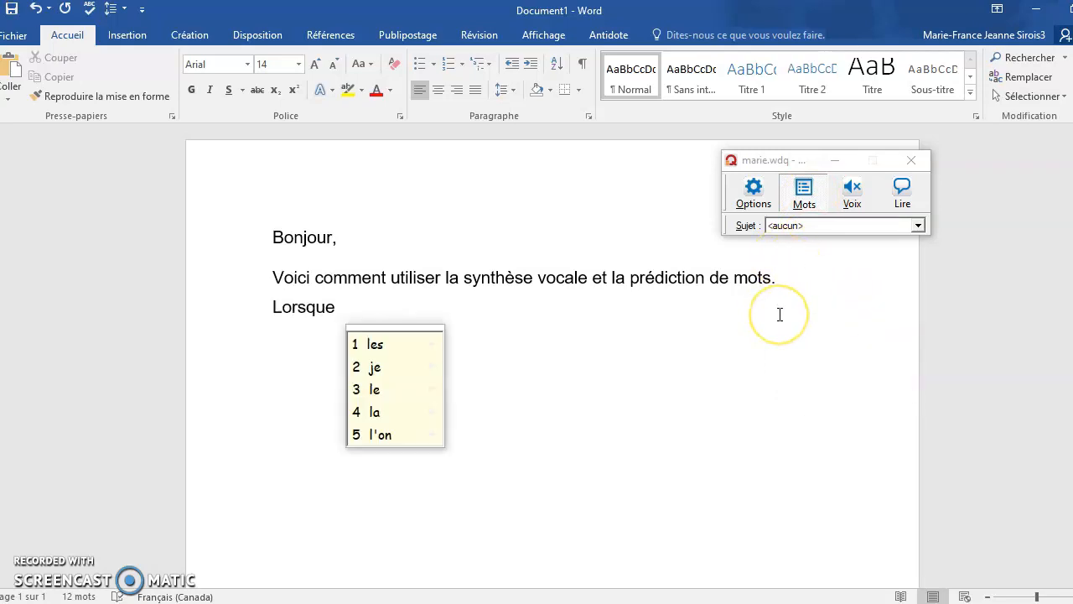
type("t")
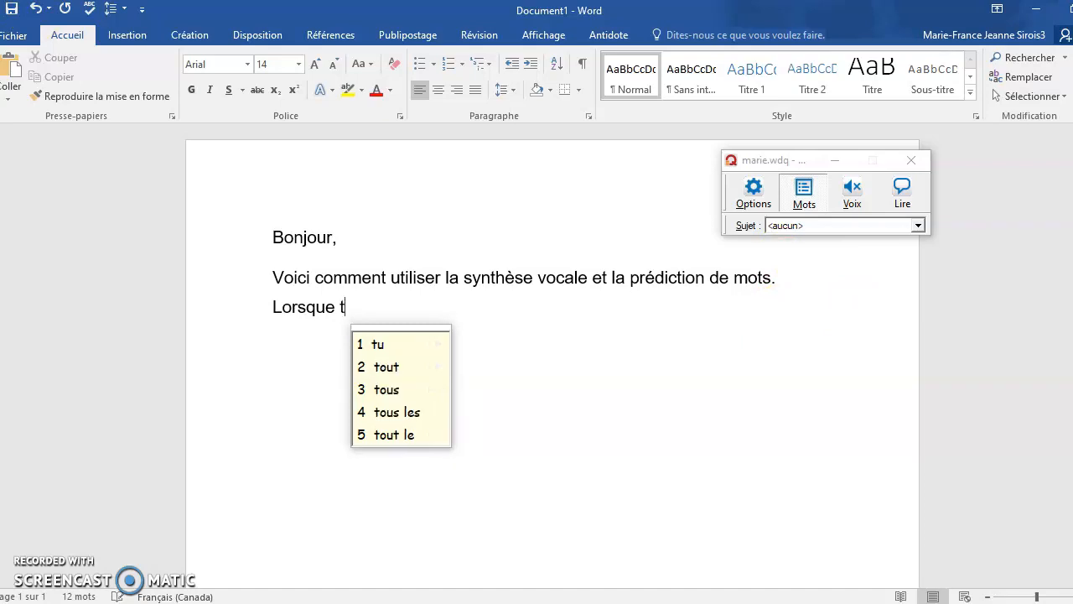
type("u écris")
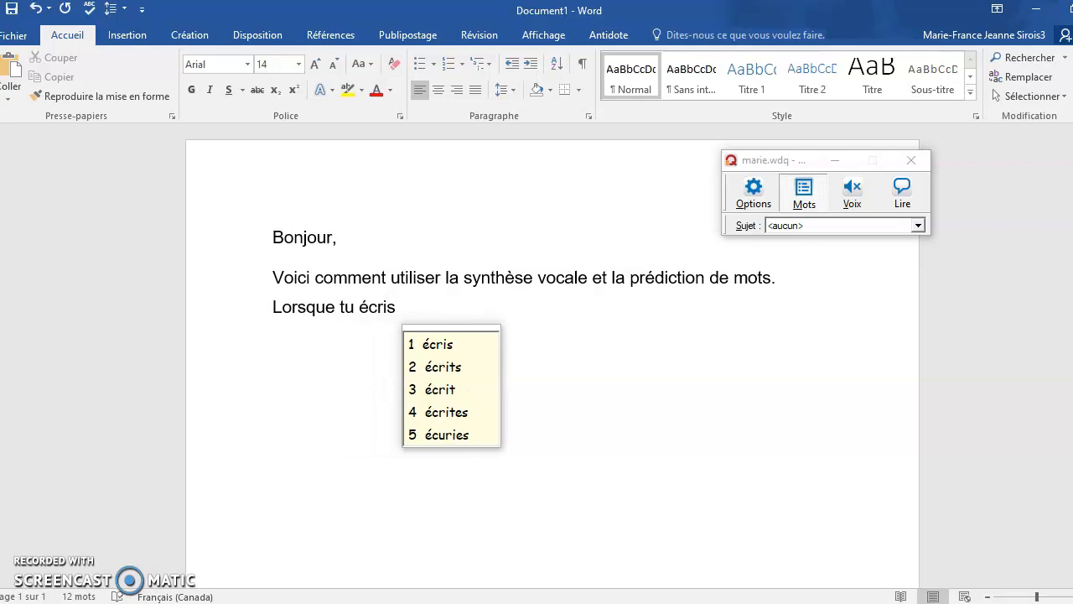
type(", ")
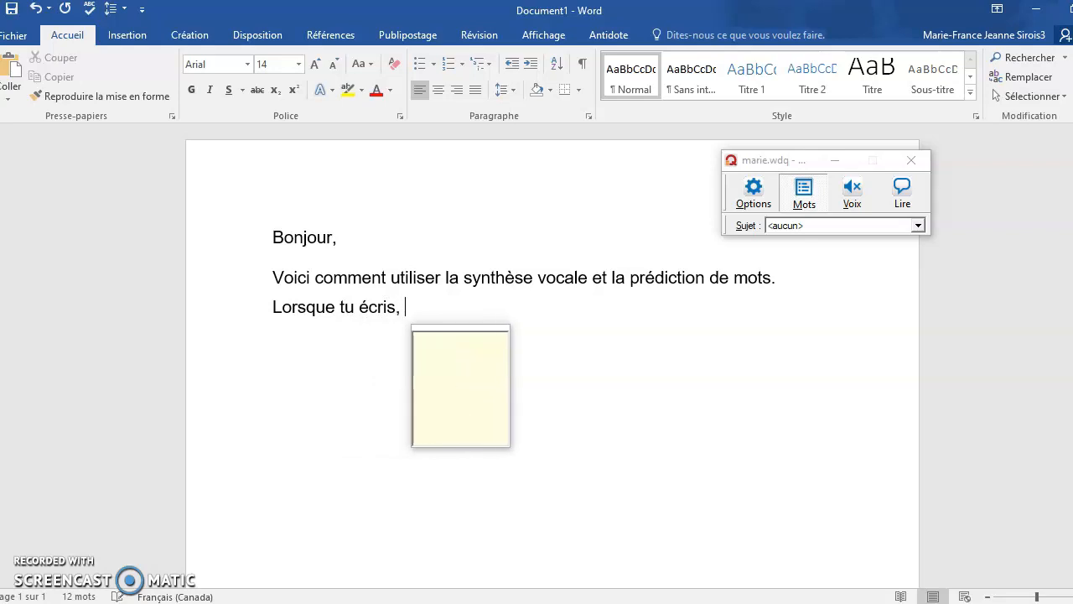
- Add "des mots" to the new sentence, accepting "mots" from the predictions, and check the suggestions offered for that word
type("des")
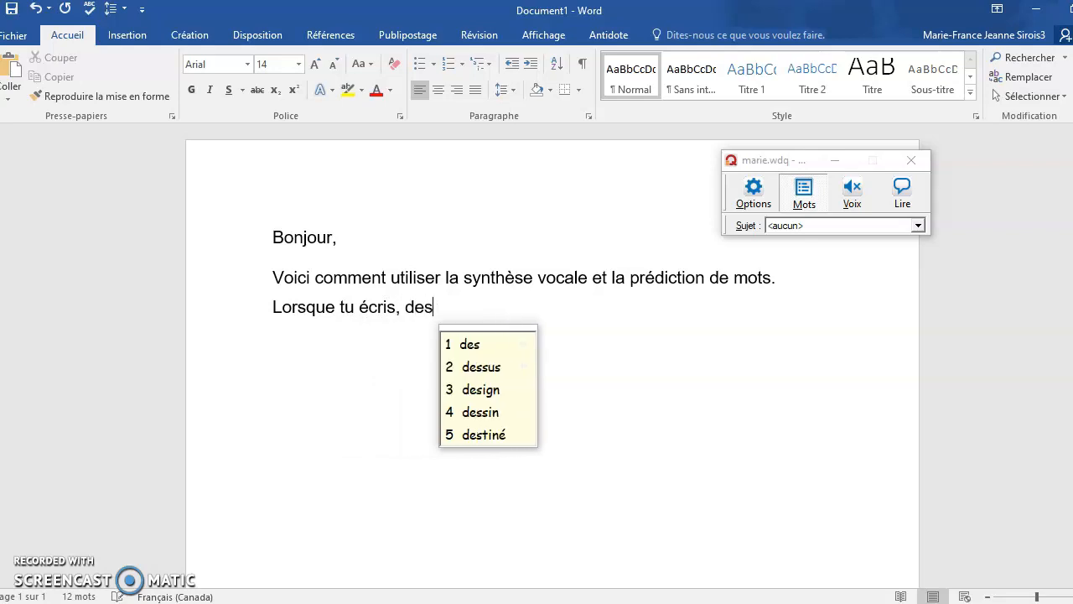
type(" mots")
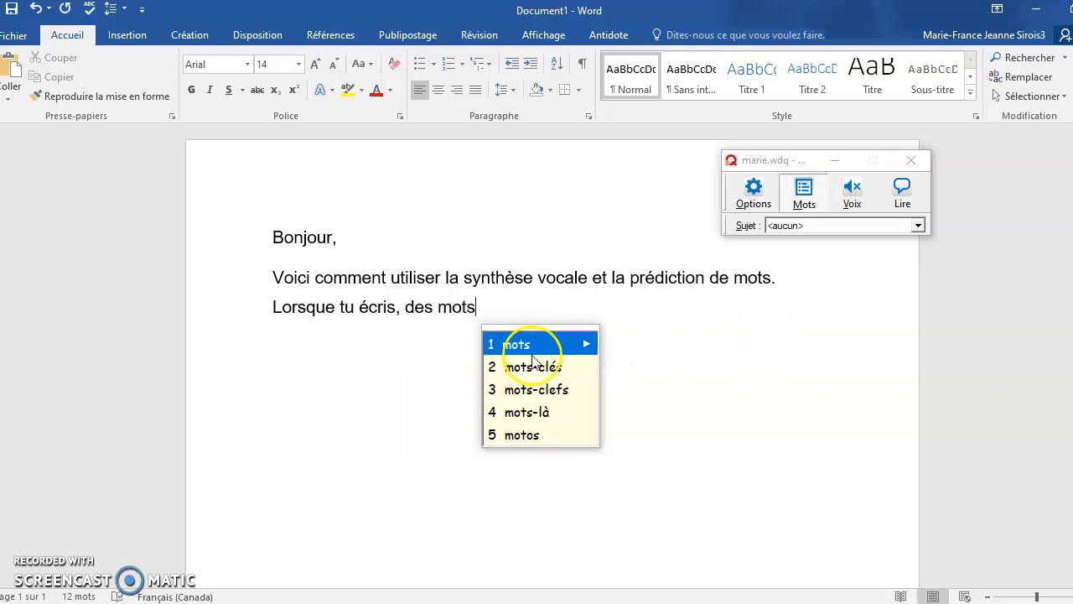
left_click(520, 350)
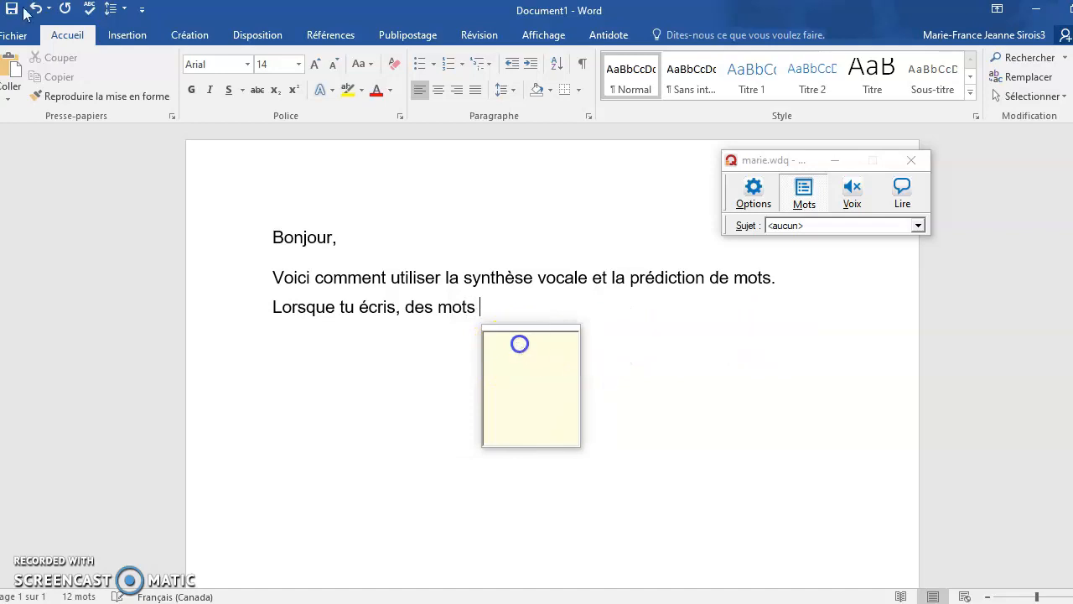
left_click(461, 307)
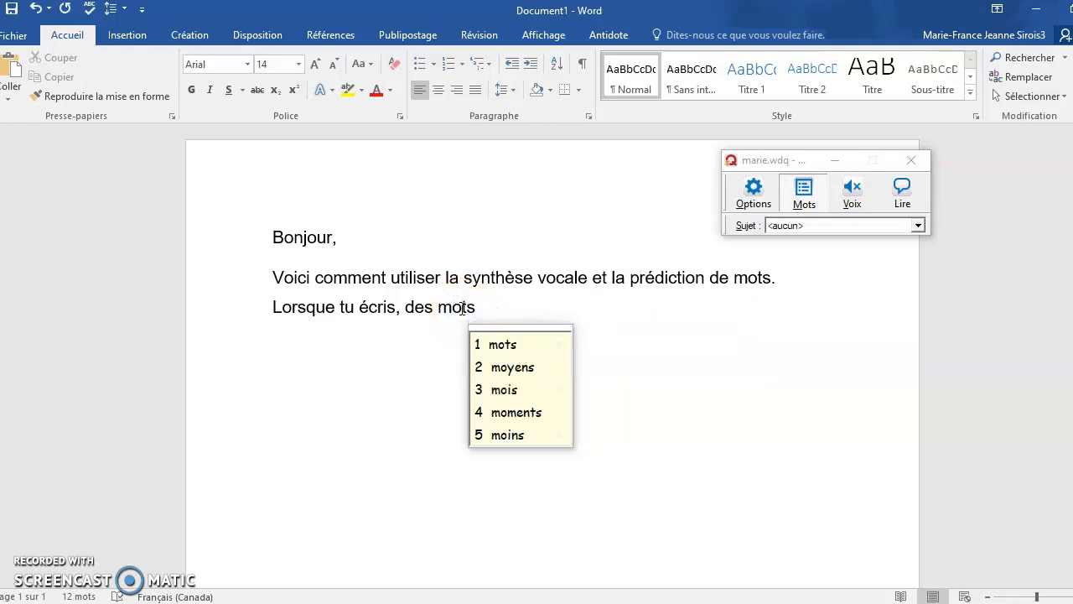
mouse_move(547, 344)
left_click(499, 305)
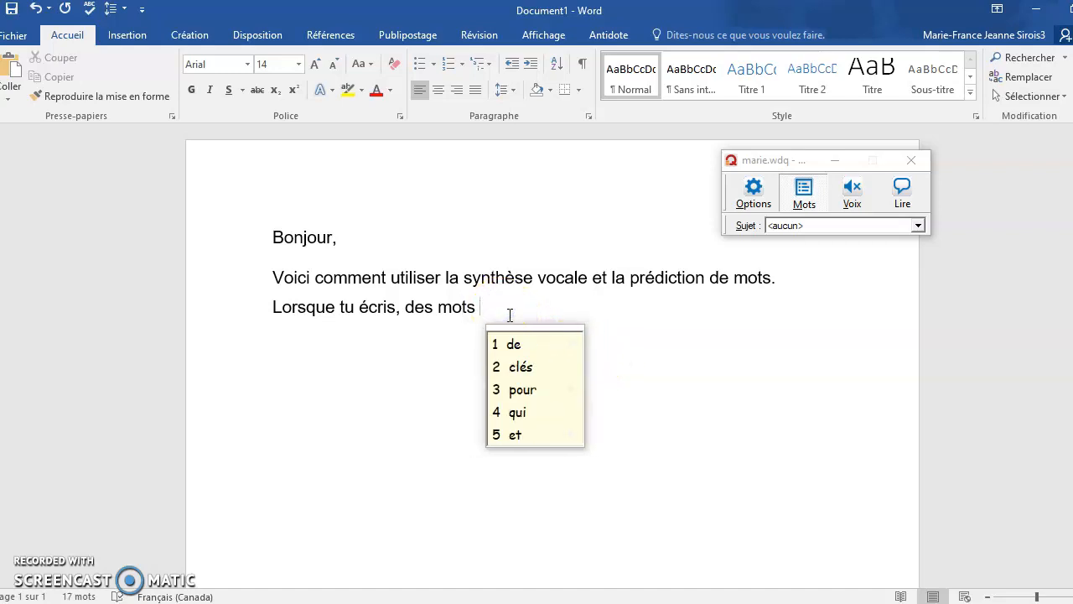
- Continue the sentence with "sont proposés", accepting the masculine plural "proposés" from the word predictions
type("sont ")
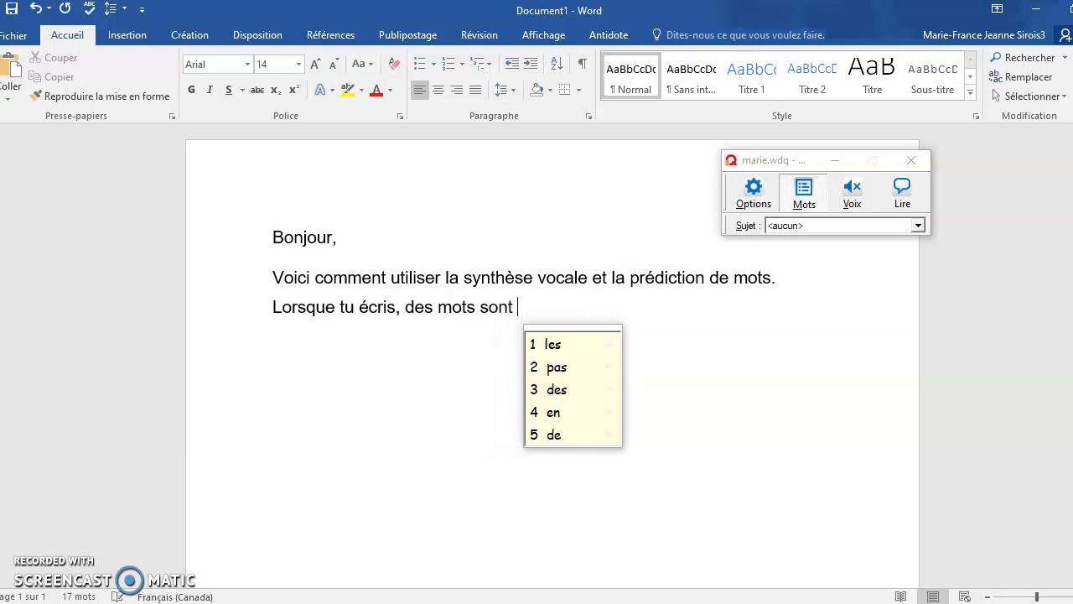
type("propo")
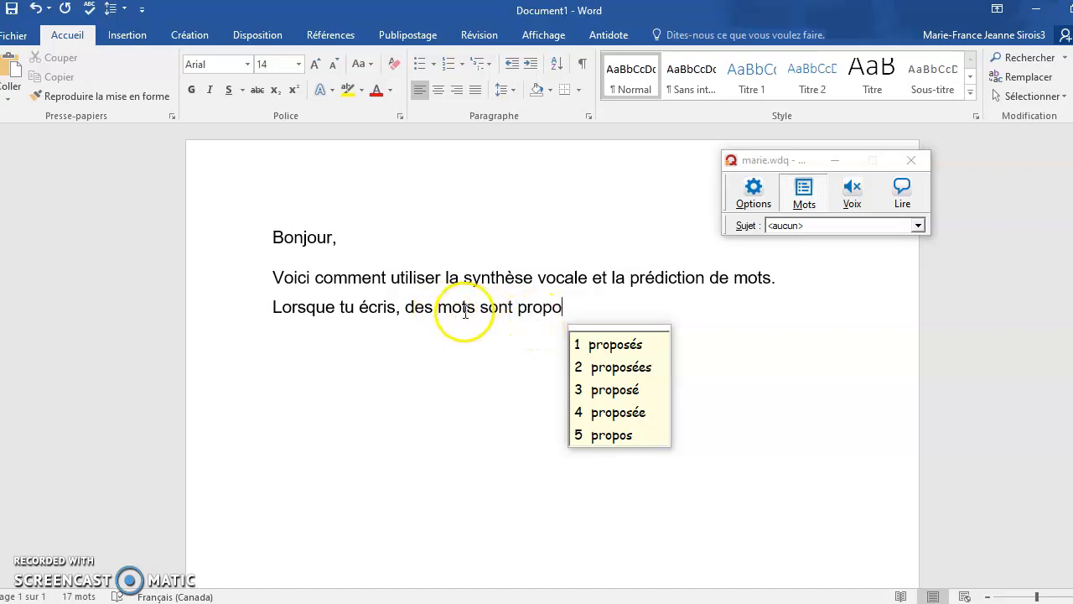
left_click(621, 344)
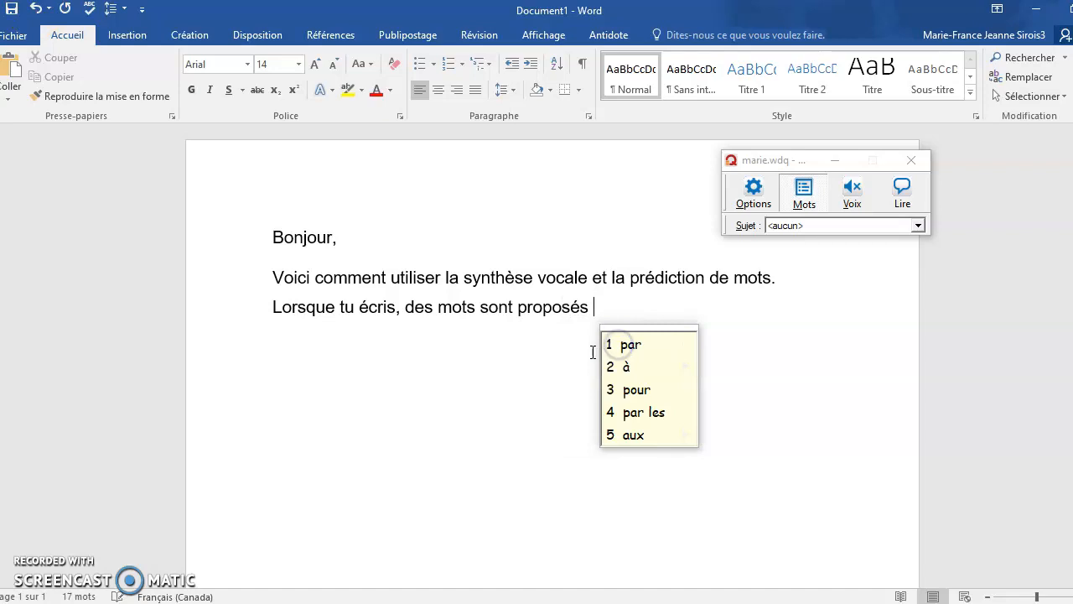
left_click(574, 348)
- Continue the sentence with "dans la boîte de", accepting "boîte" and "de" from the word predictions
type("dan")
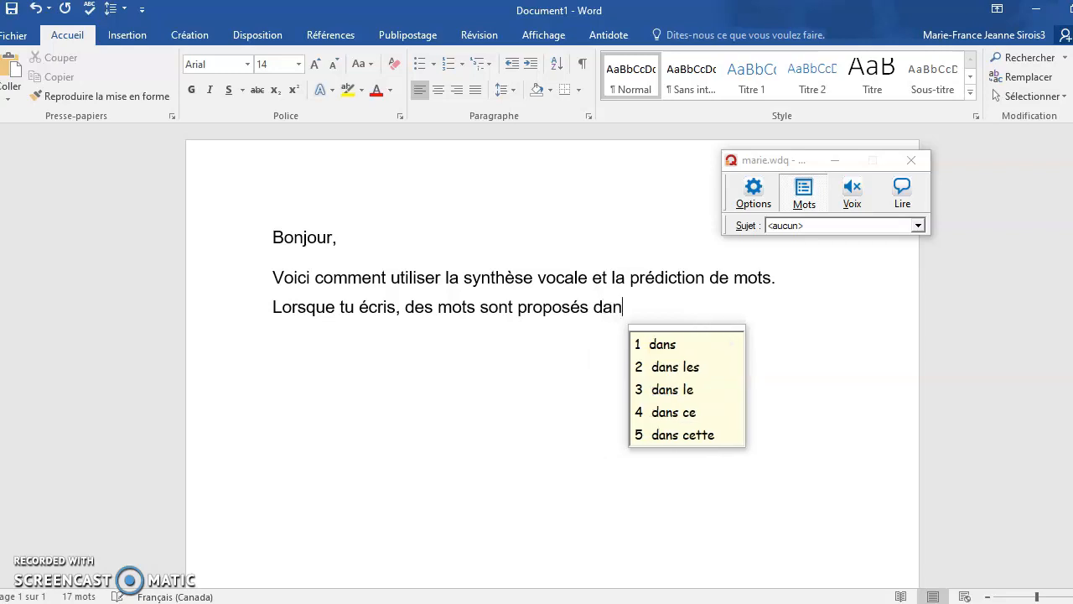
type("s la ")
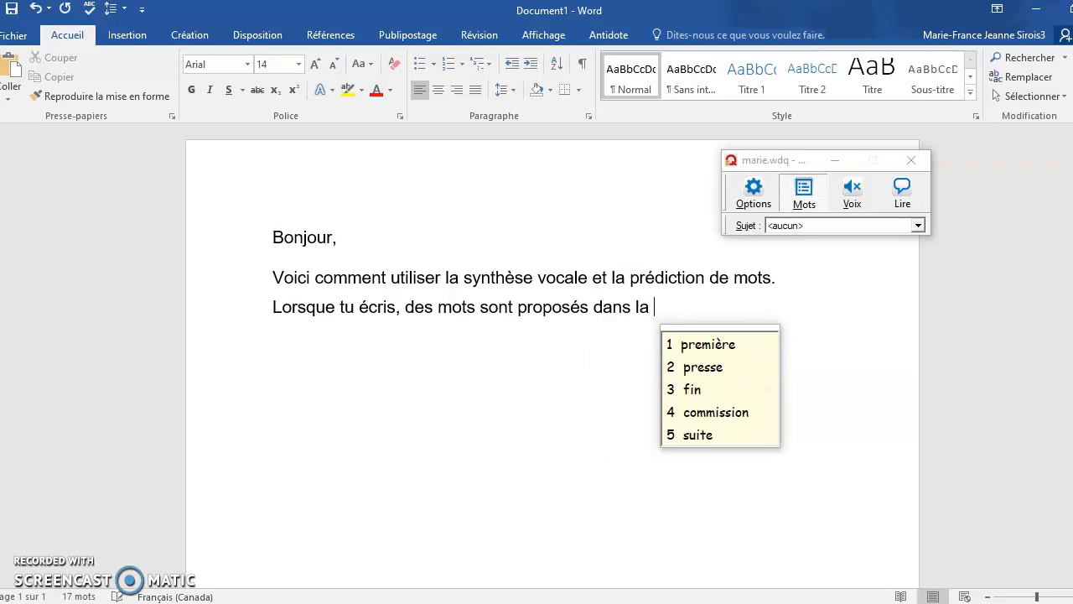
type("boî")
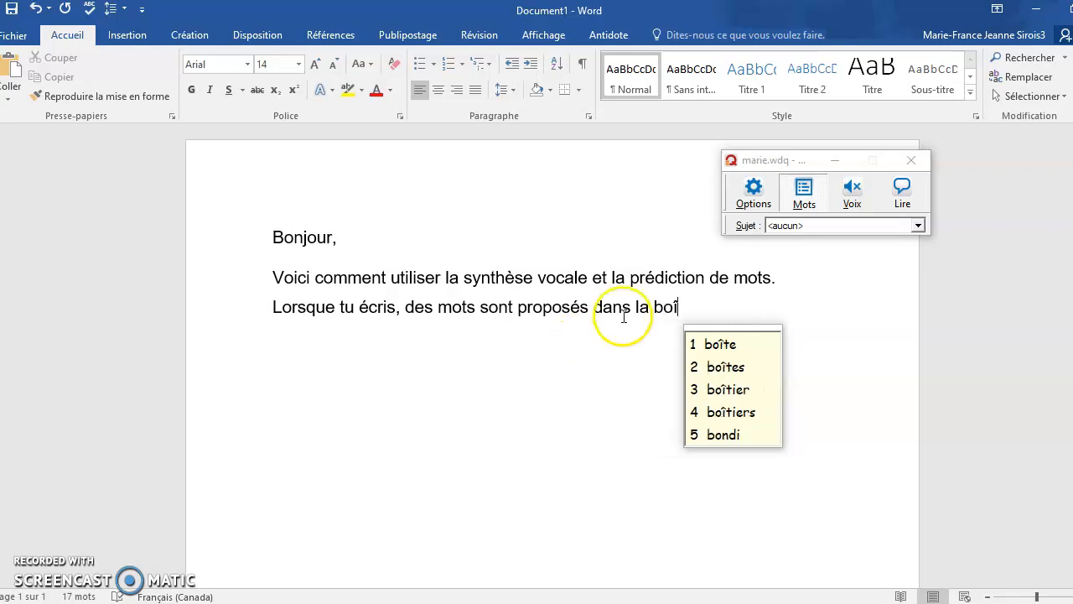
left_click(709, 343)
type("de")
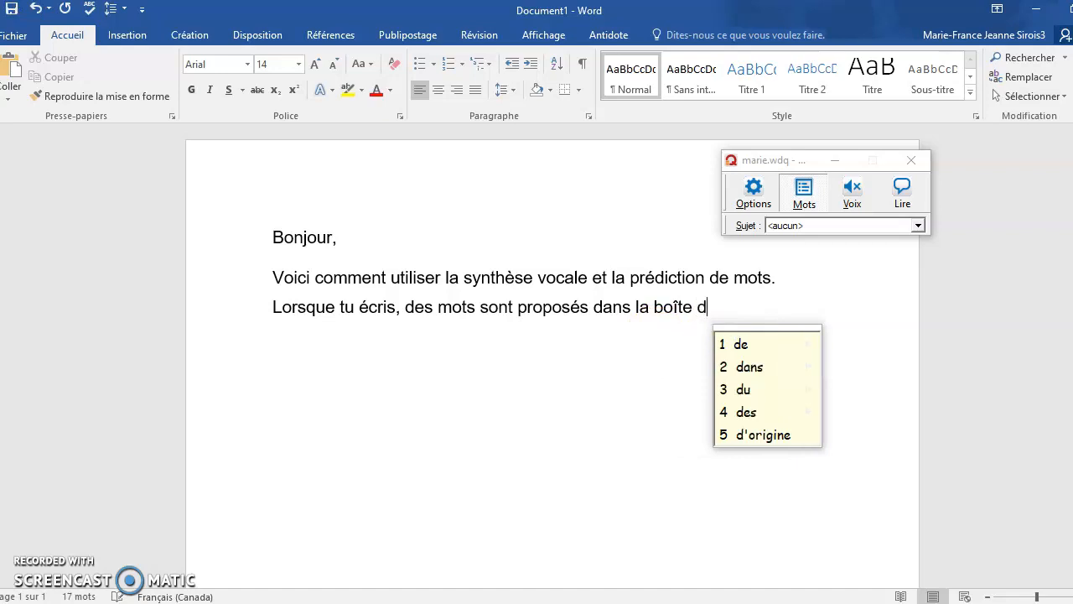
left_click(730, 354)
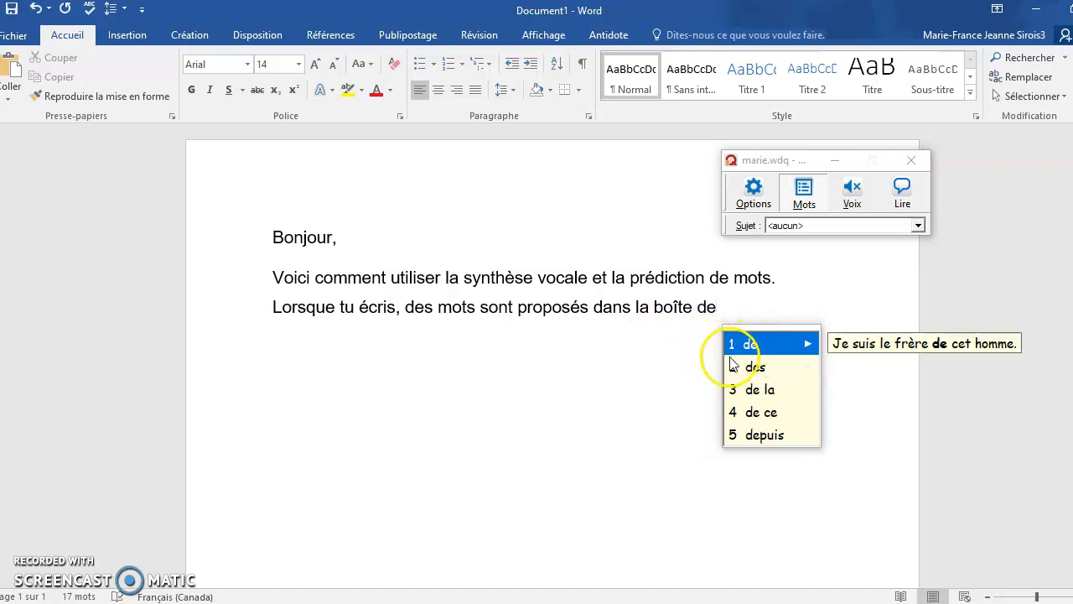
- Finish the sentence with "prédiction.", accepting "prédiction" from the word predictions and leaving no space before the period
type("prédi")
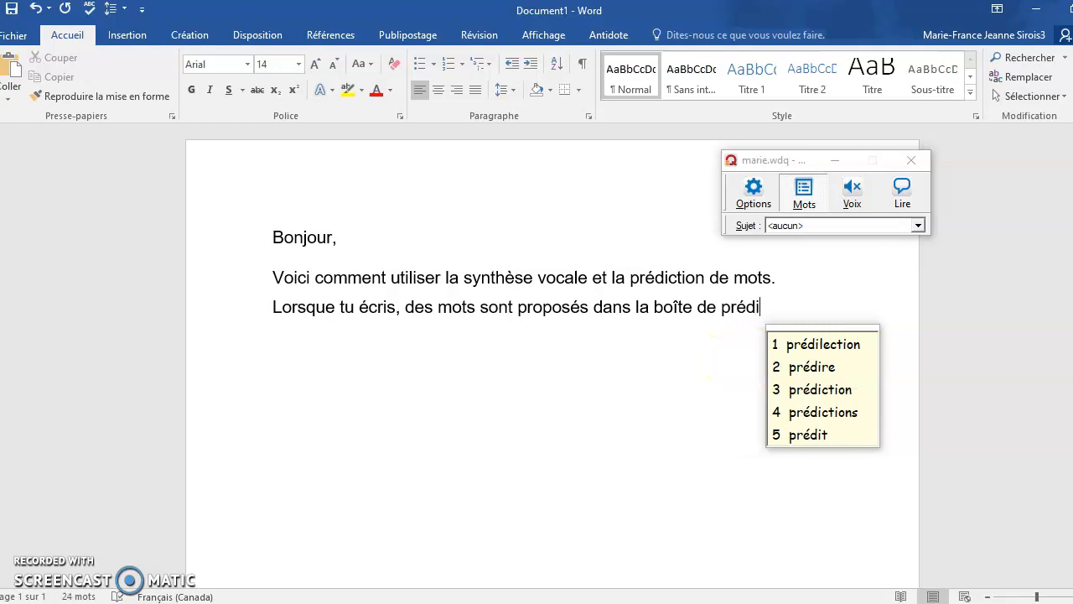
type("c")
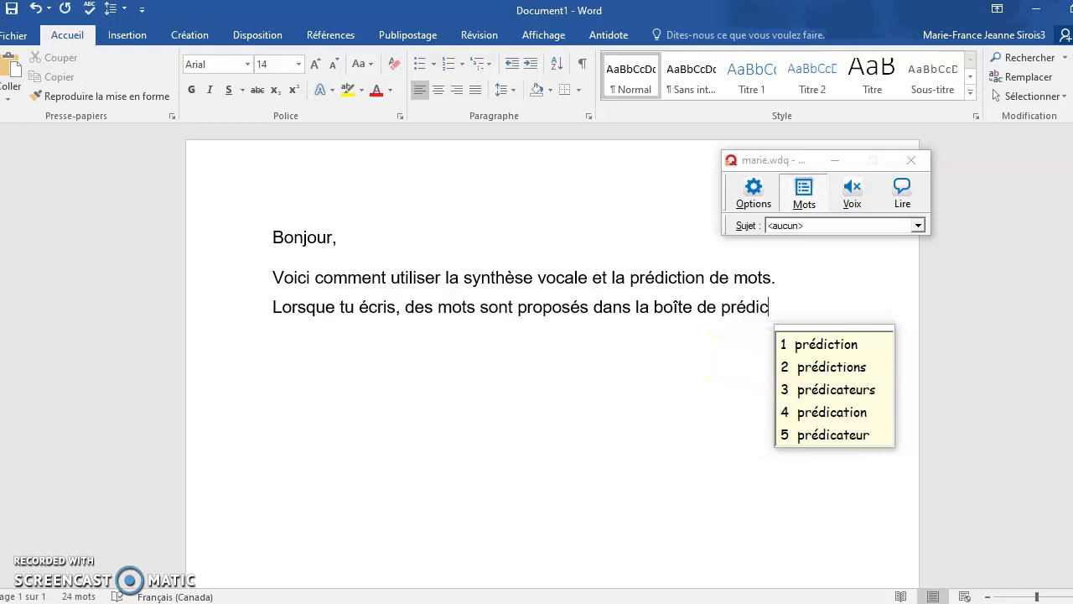
left_click(822, 344)
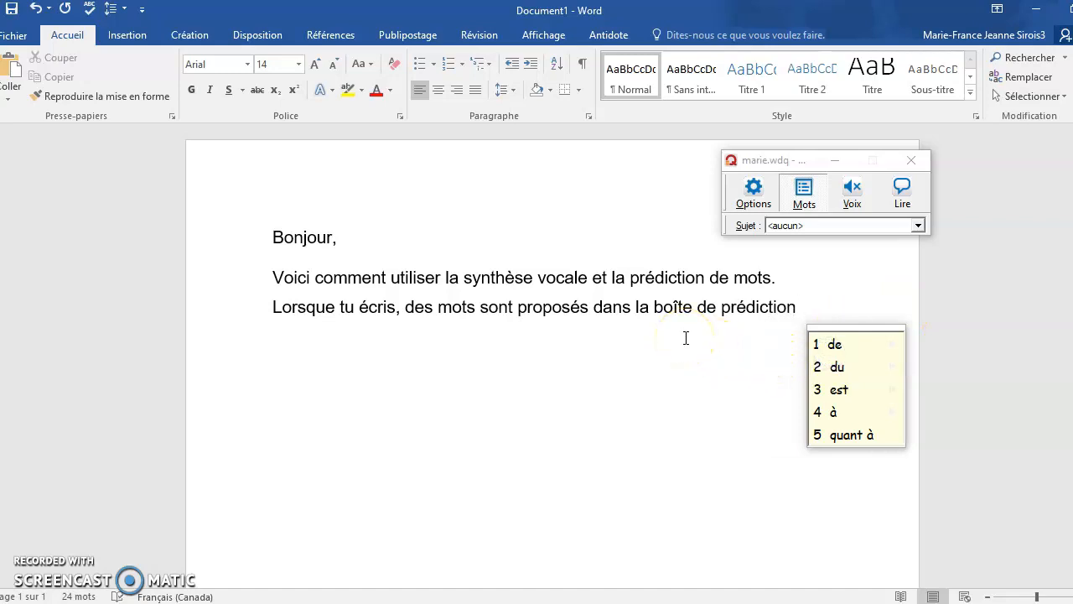
key("BackSpace")
type(".")
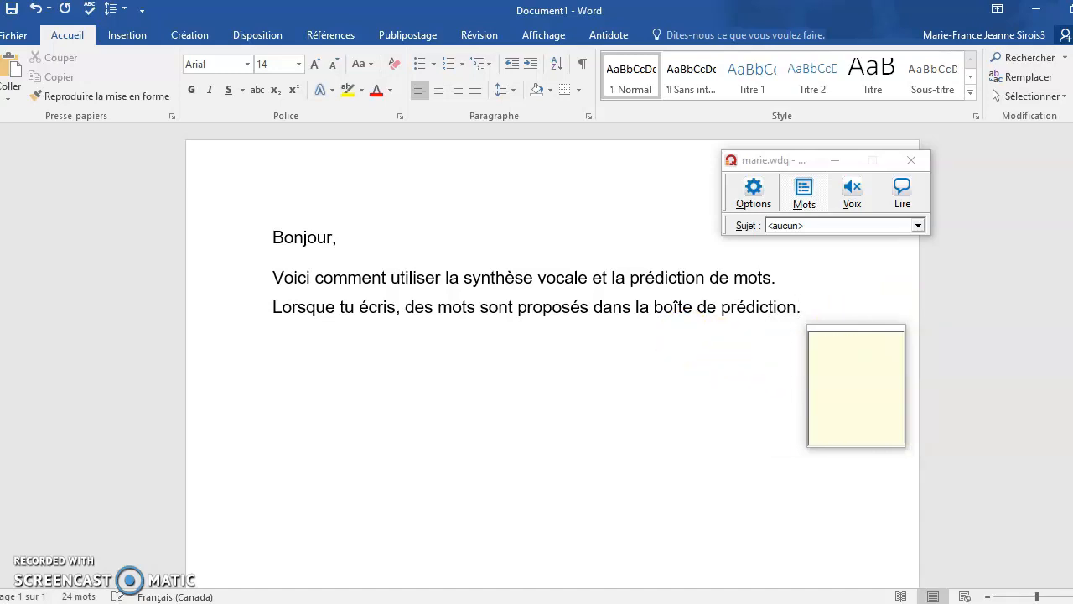
left_click(37, 563)
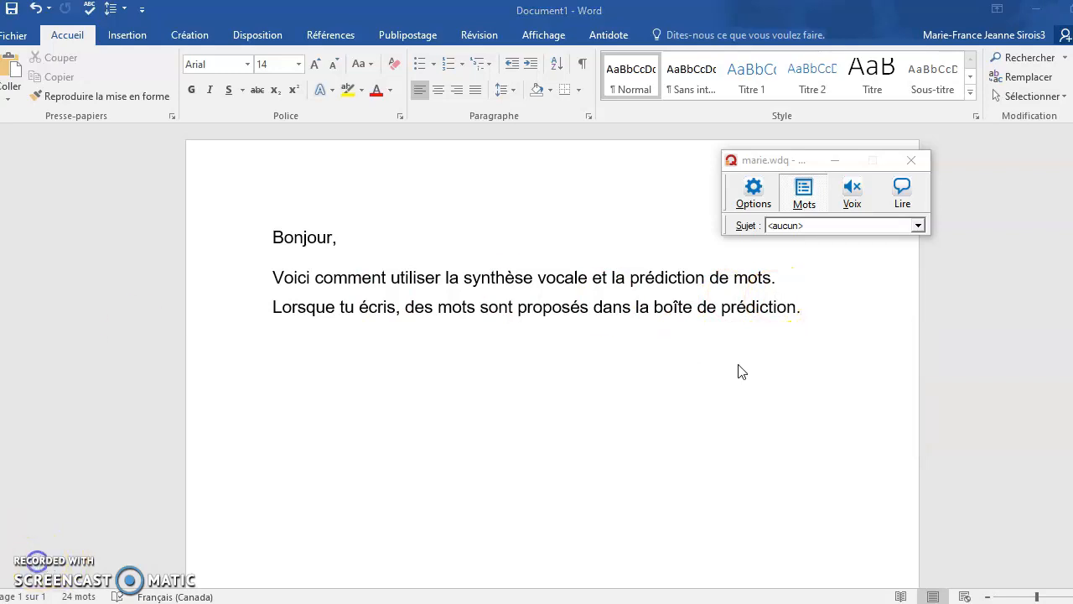